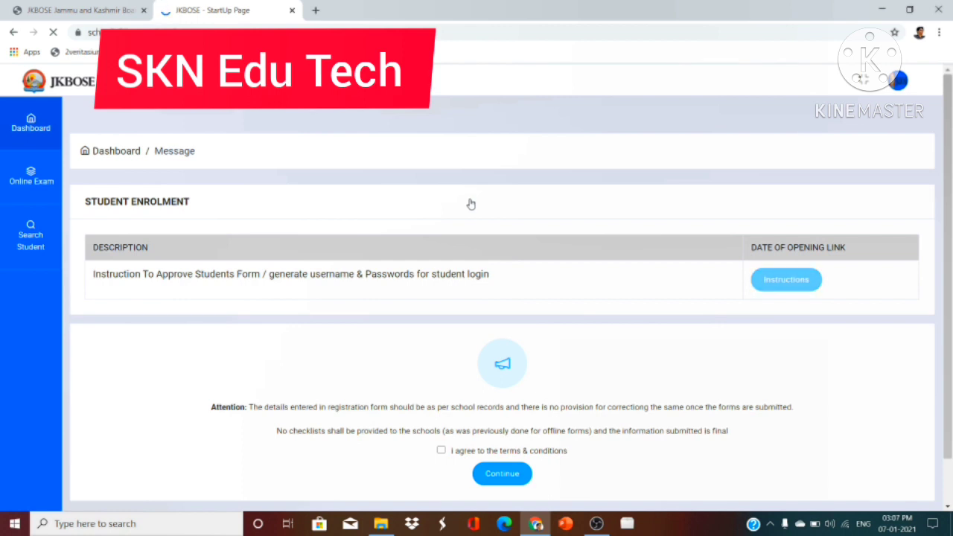
- Open the Online Exam dashboard showing 12 forms received for the 10th Class Summer Zone
scroll(471, 203, "down", 1)
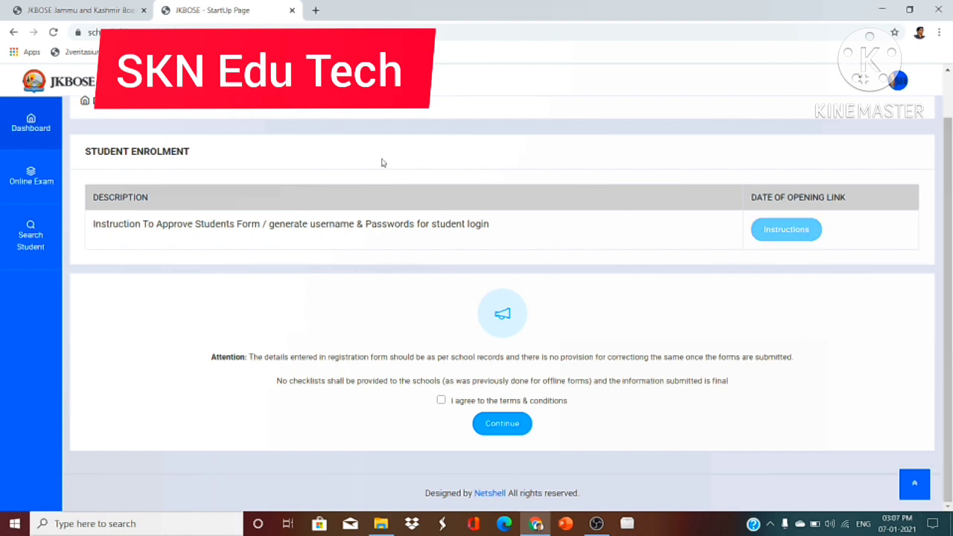
left_click(35, 188)
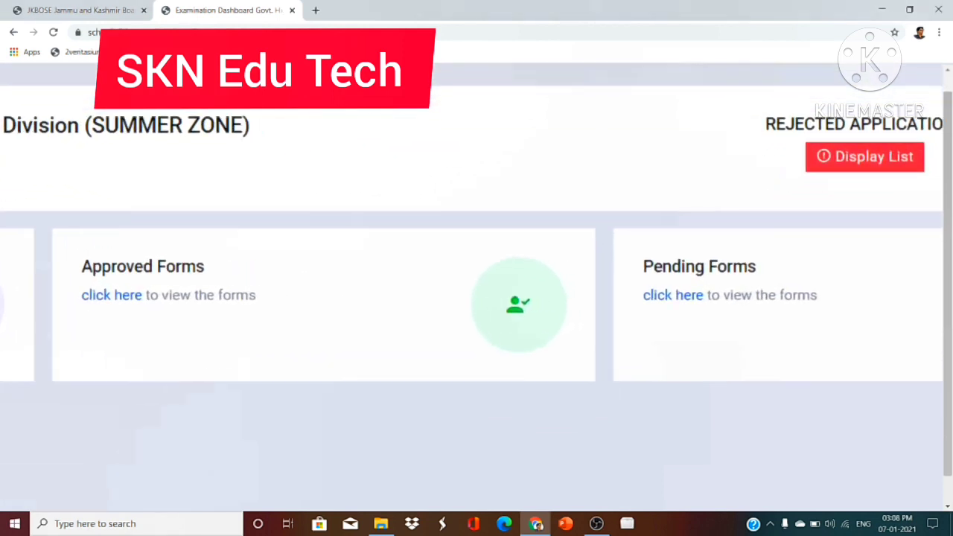
left_click(659, 296)
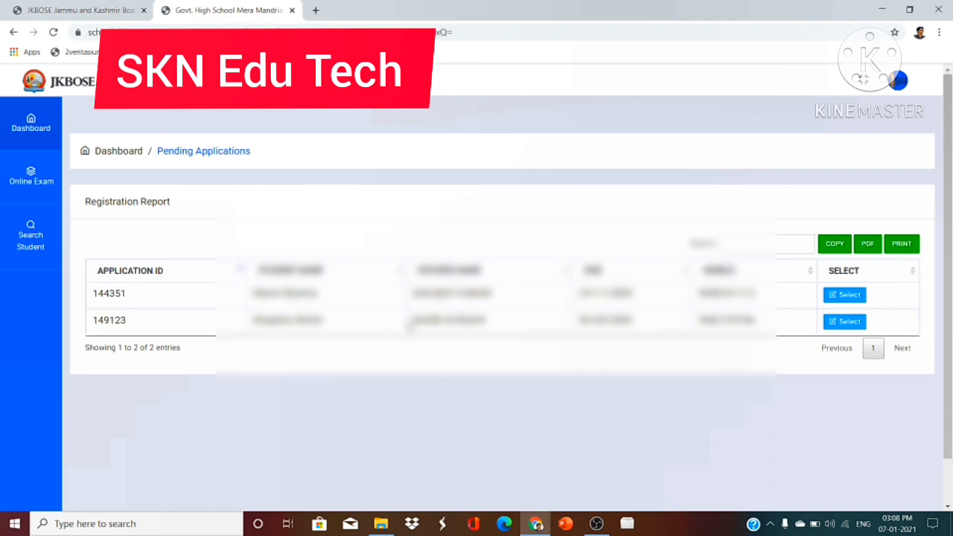
left_click(843, 322)
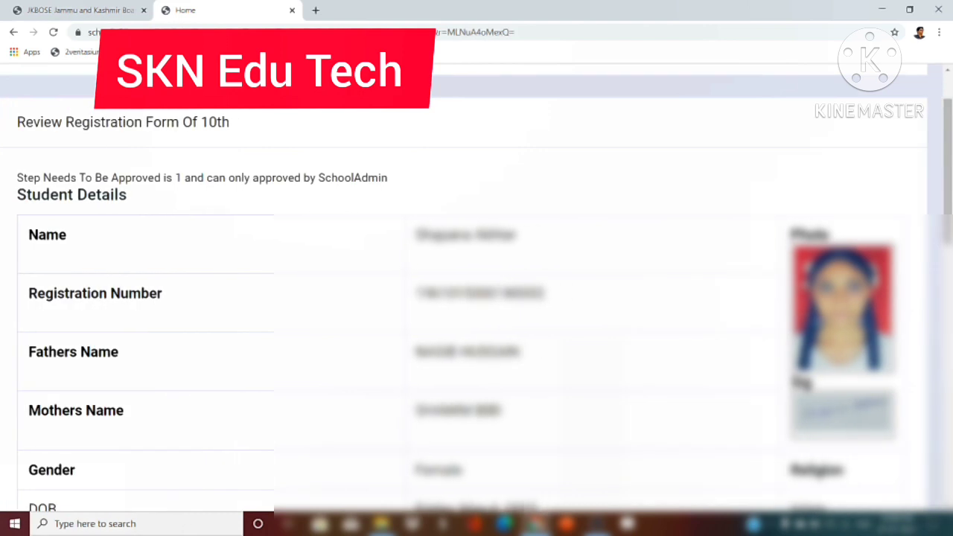
scroll(464, 289, "down", 1)
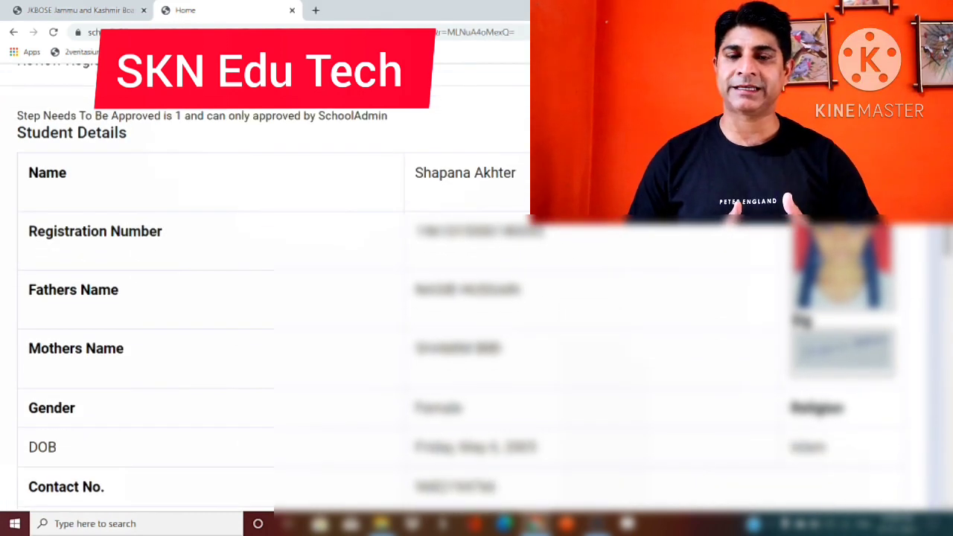
scroll(450, 289, "down", 1)
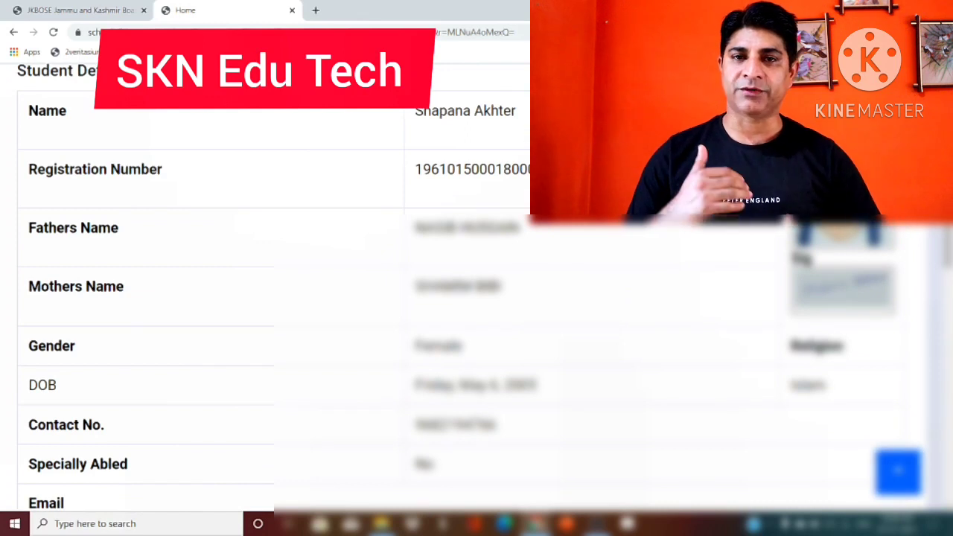
scroll(274, 293, "down", 6)
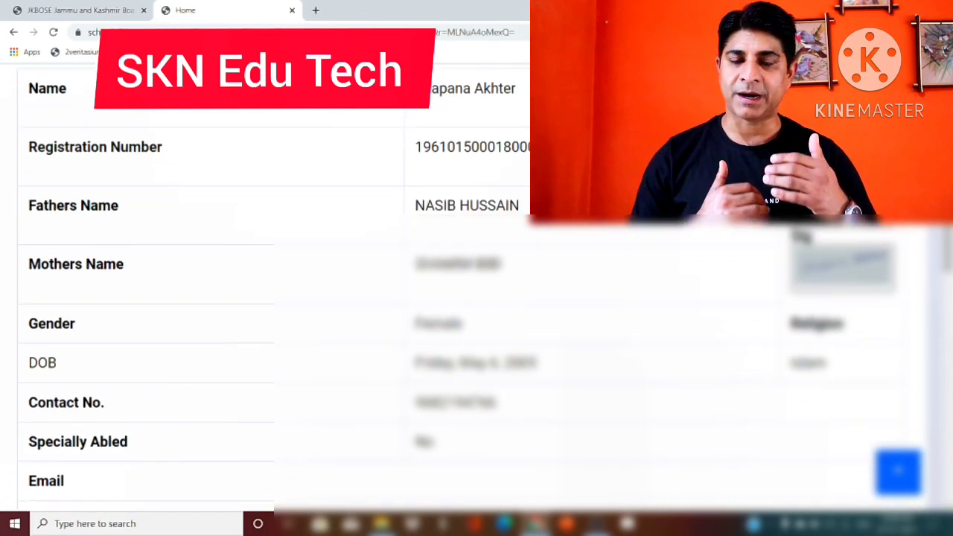
scroll(275, 293, "down", 3)
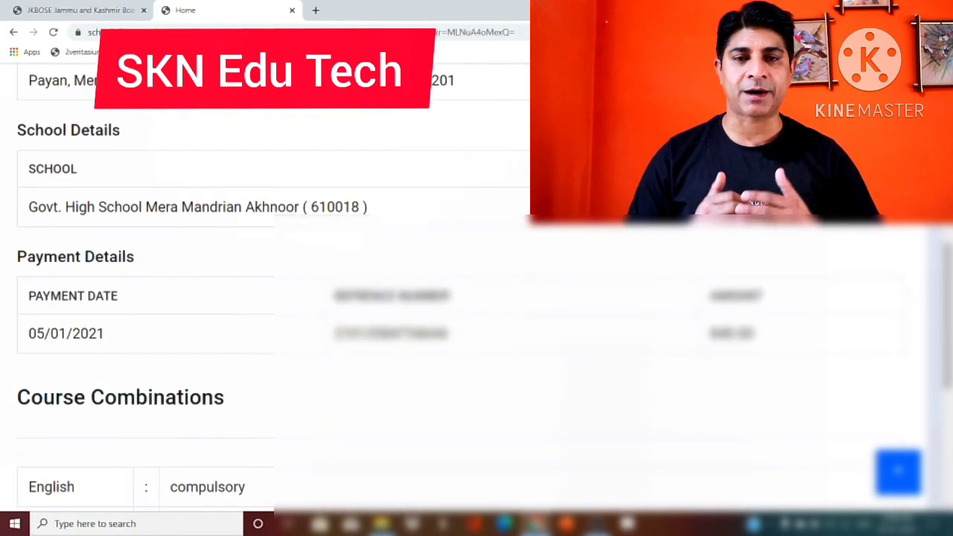
scroll(274, 293, "down", 7)
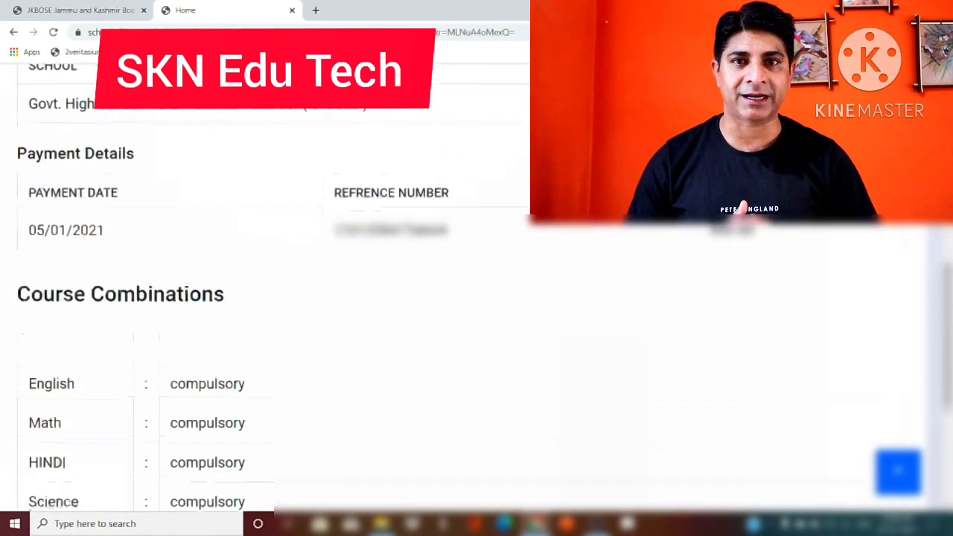
scroll(274, 293, "down", 2)
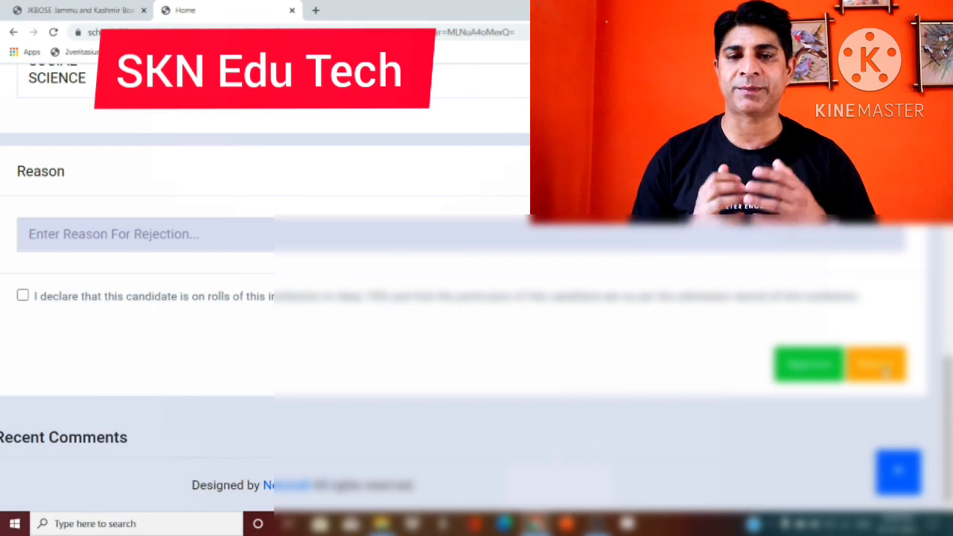
scroll(885, 371, "up", 3)
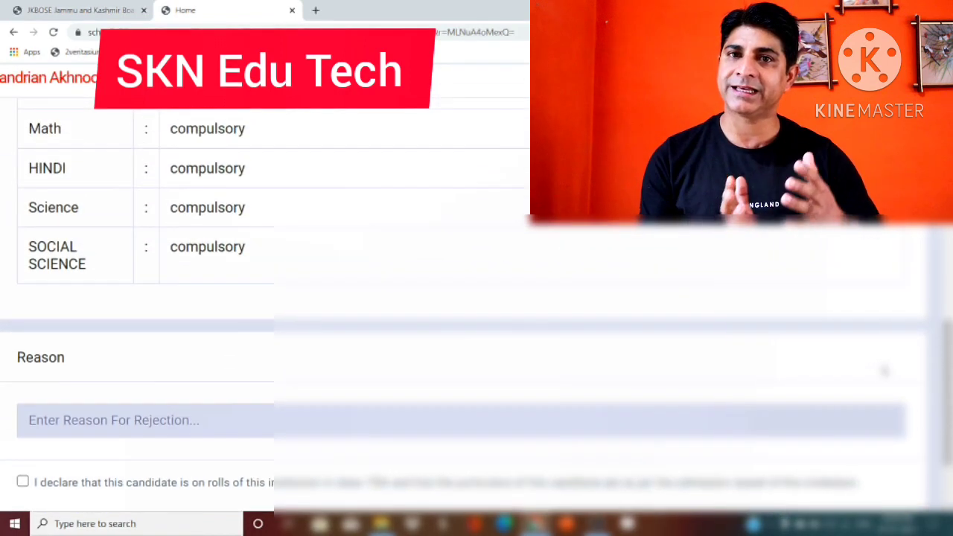
scroll(885, 371, "up", 1)
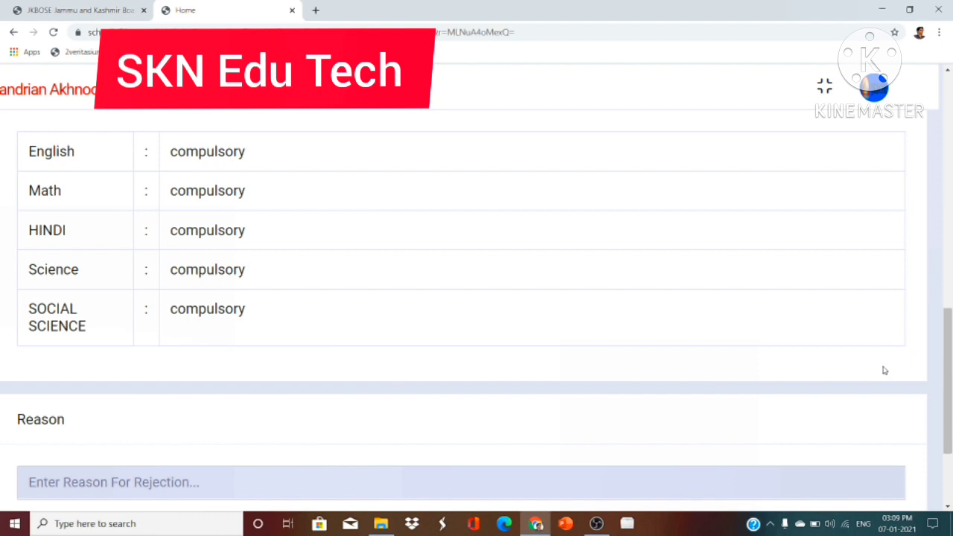
scroll(885, 370, "down", 4)
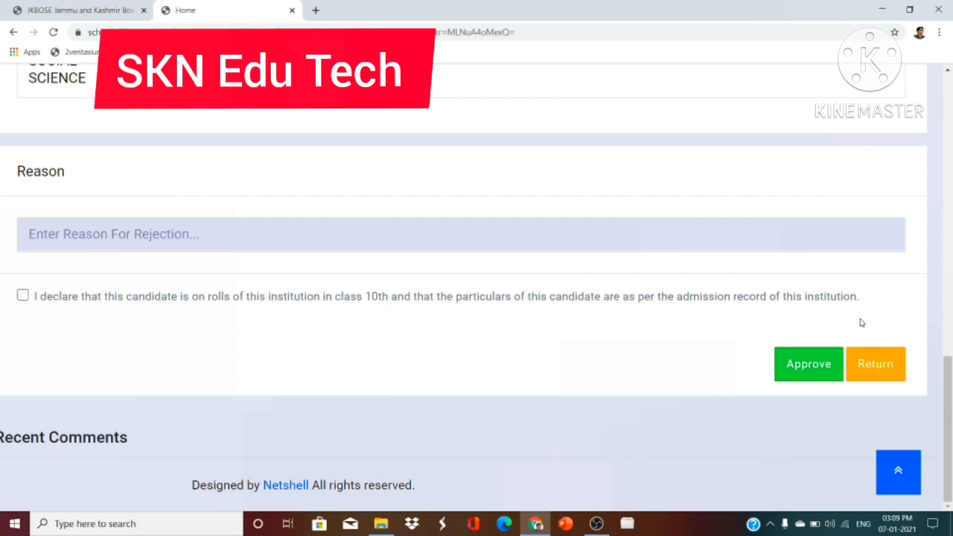
left_click(23, 296)
left_click(820, 372)
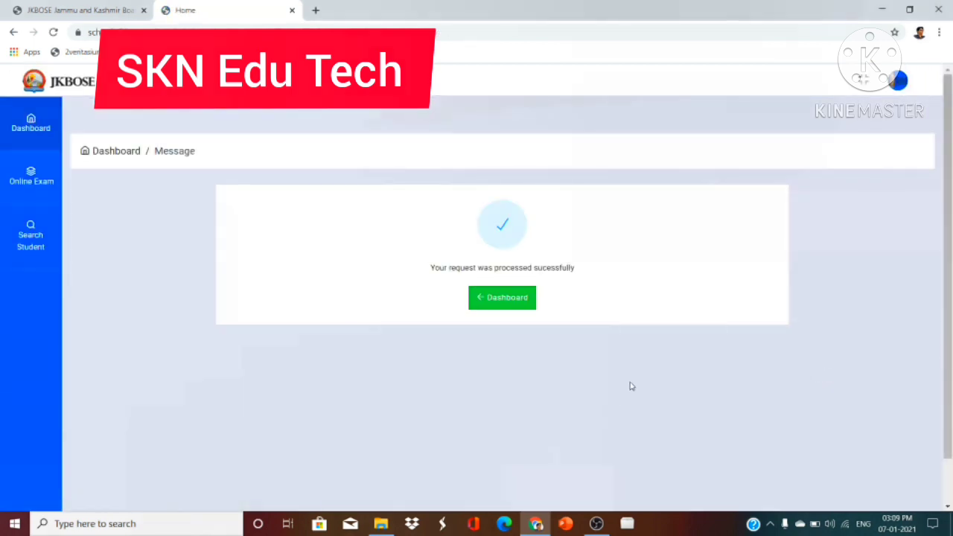
- Return from the success message to the Student Enrolment start page via Dashboard
scroll(631, 386, "up", 4)
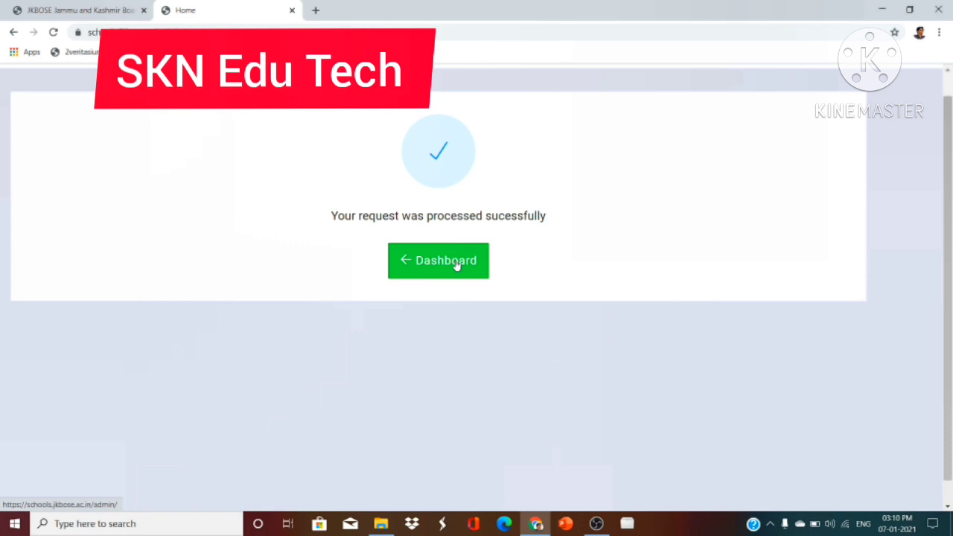
left_click(457, 264)
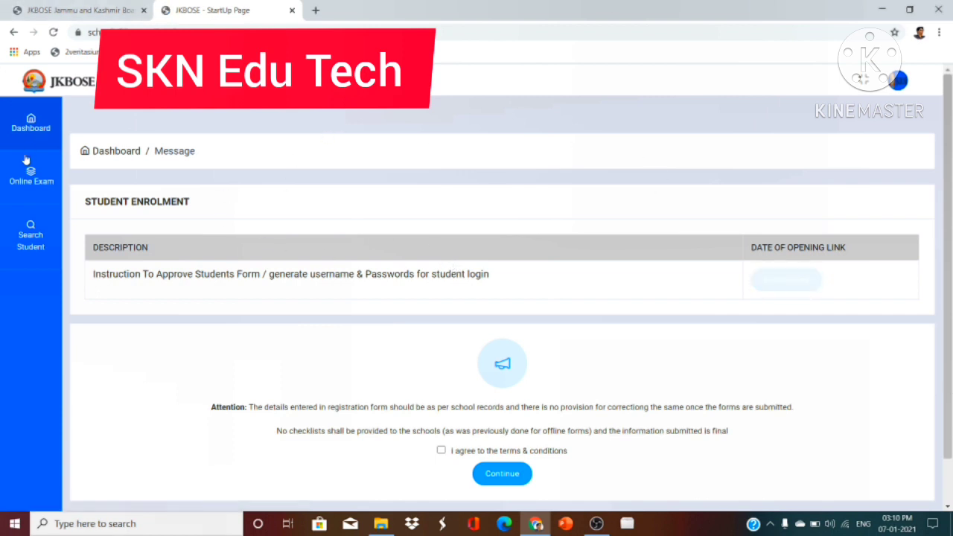
- Go back to Online Exam and the Pending Forms link, landing on the school login page
left_click(34, 186)
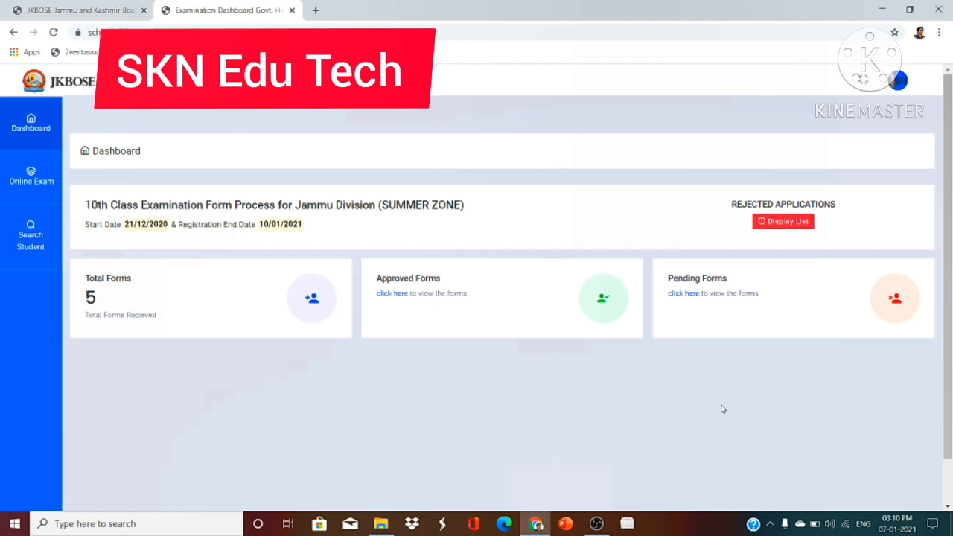
left_click(692, 295)
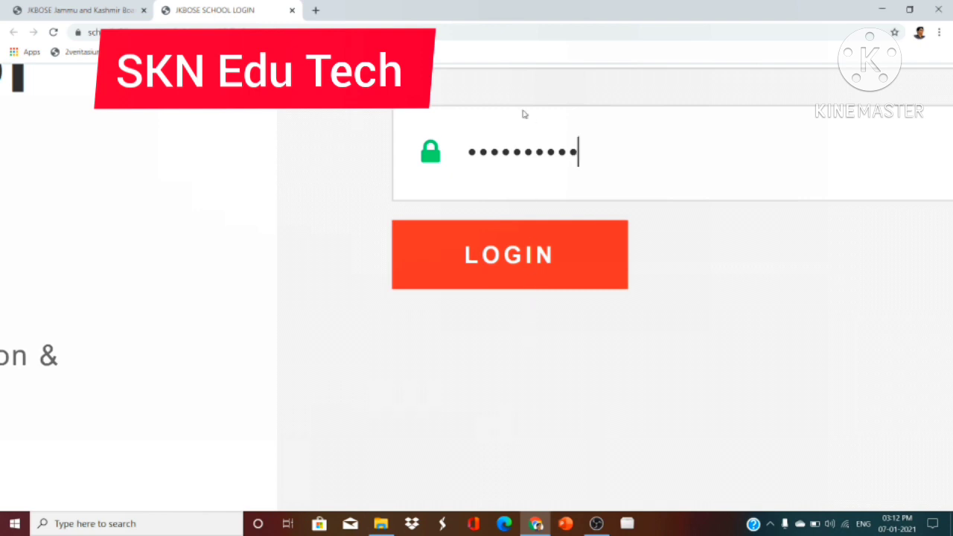
- Submit the login to re-enter the school account
left_click(509, 258)
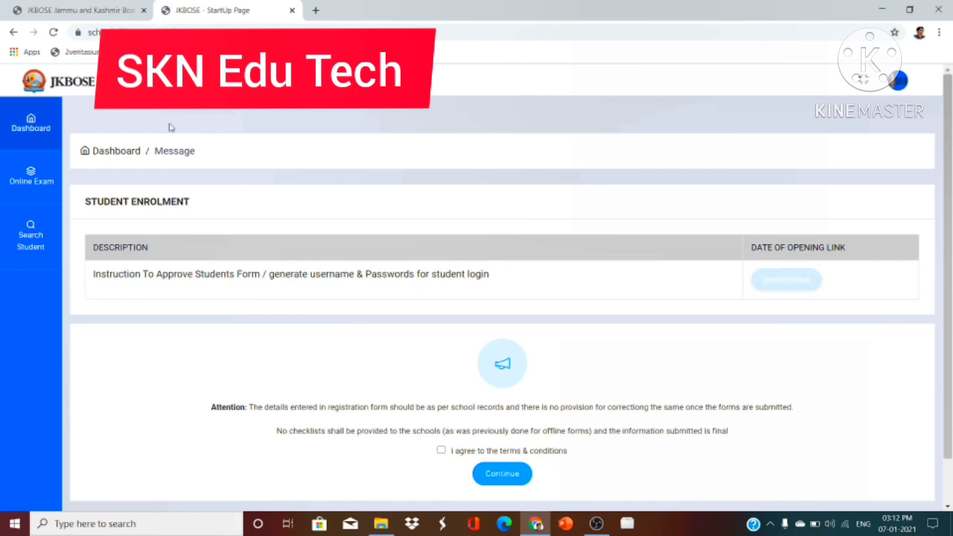
- Reopen the Online Exam dashboard (10 of 12 approved) and list the one remaining pending form
left_click(33, 179)
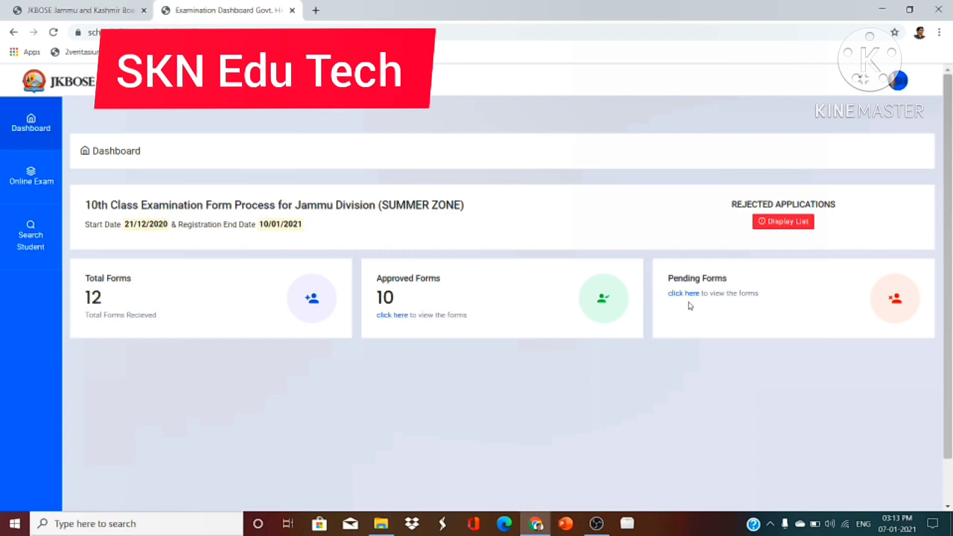
scroll(690, 306, "up", 5)
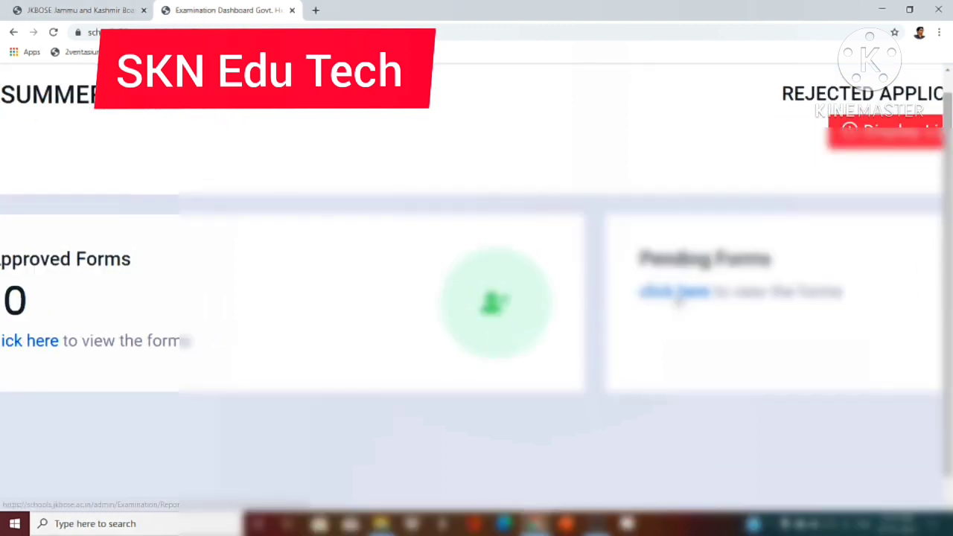
left_click(674, 293)
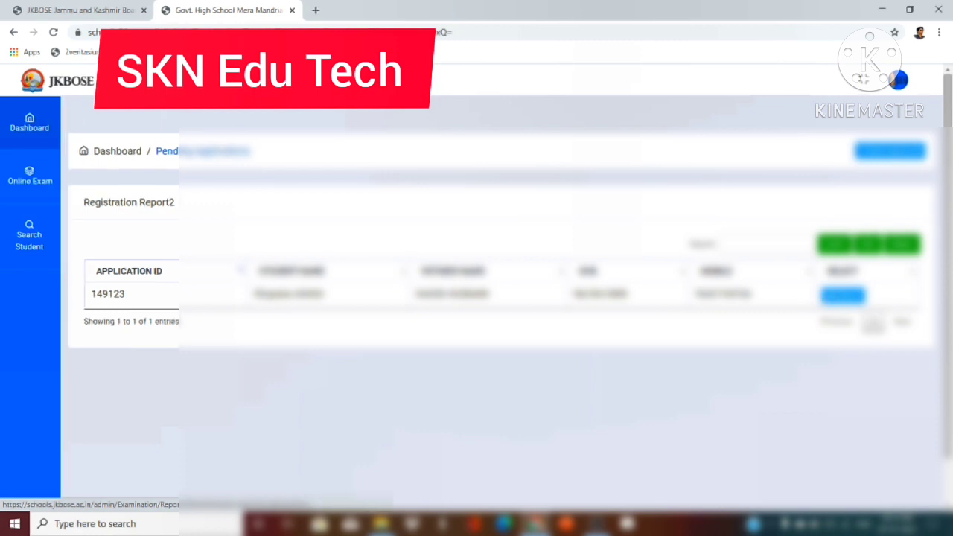
scroll(829, 300, "up", 5)
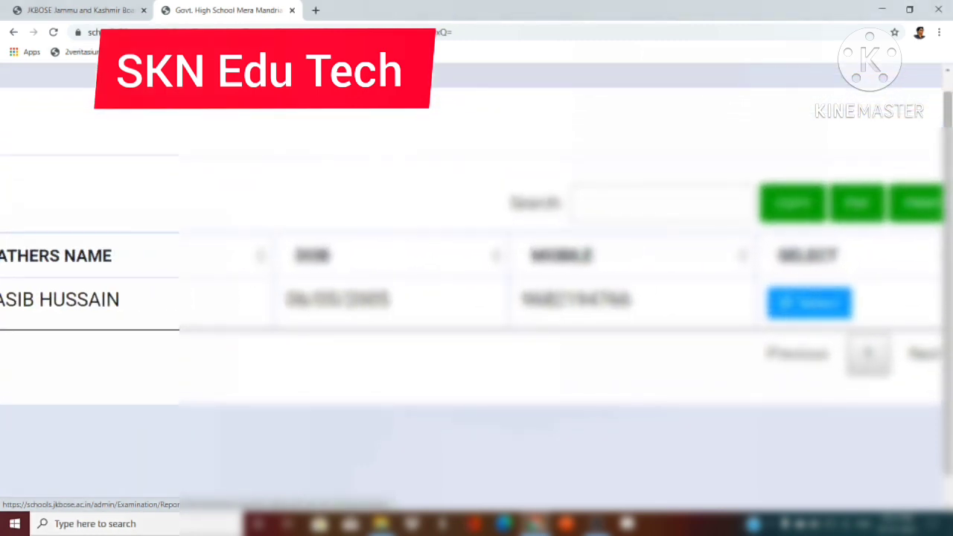
left_click(819, 306)
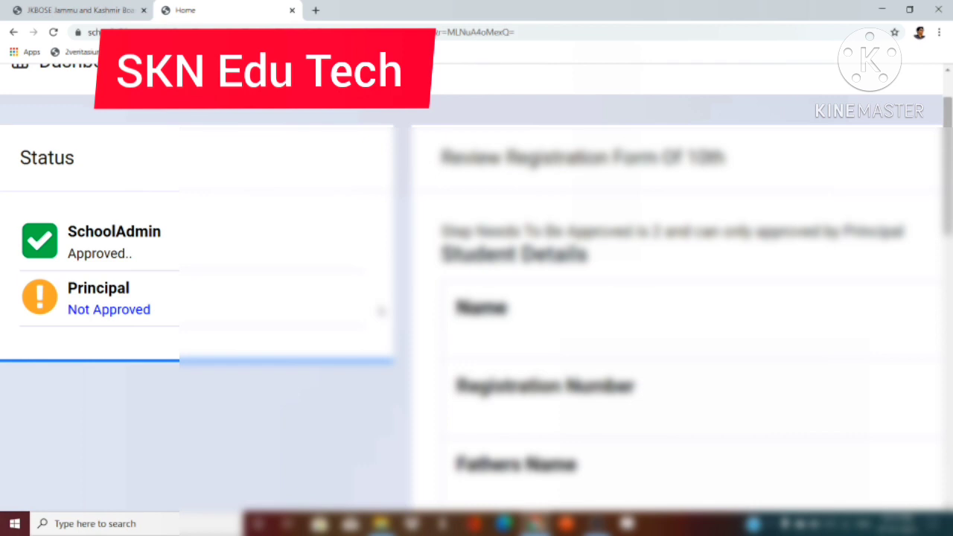
scroll(382, 311, "down", 5)
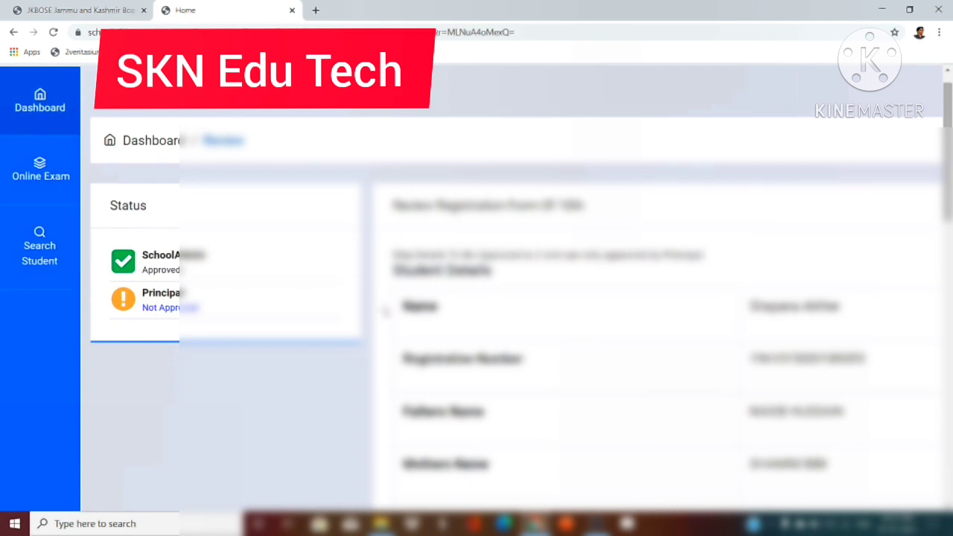
scroll(383, 313, "down", 3)
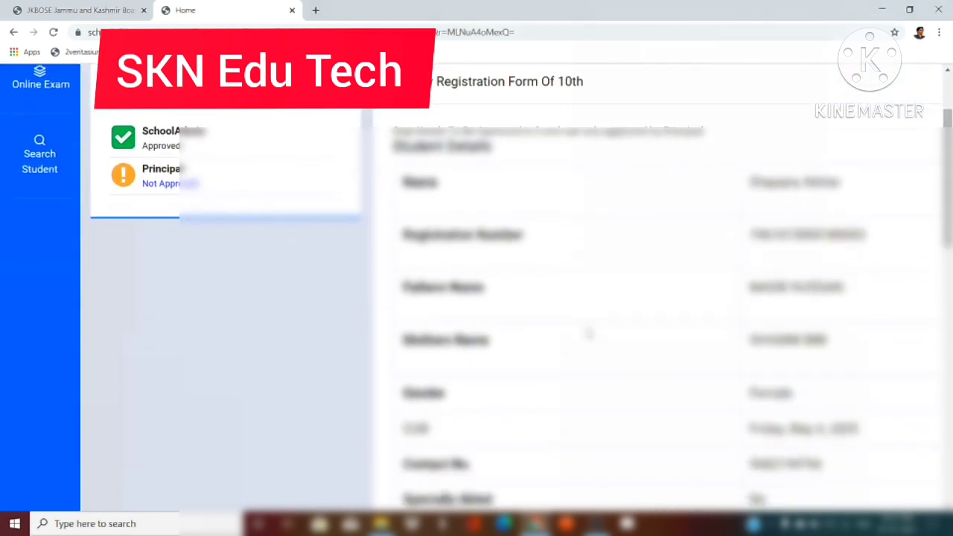
scroll(589, 334, "down", 2)
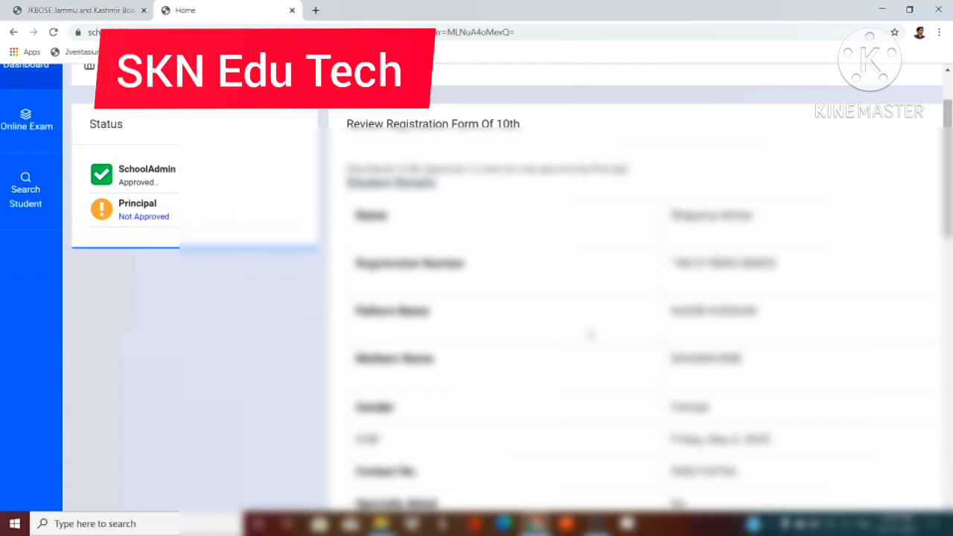
scroll(590, 334, "down", 5)
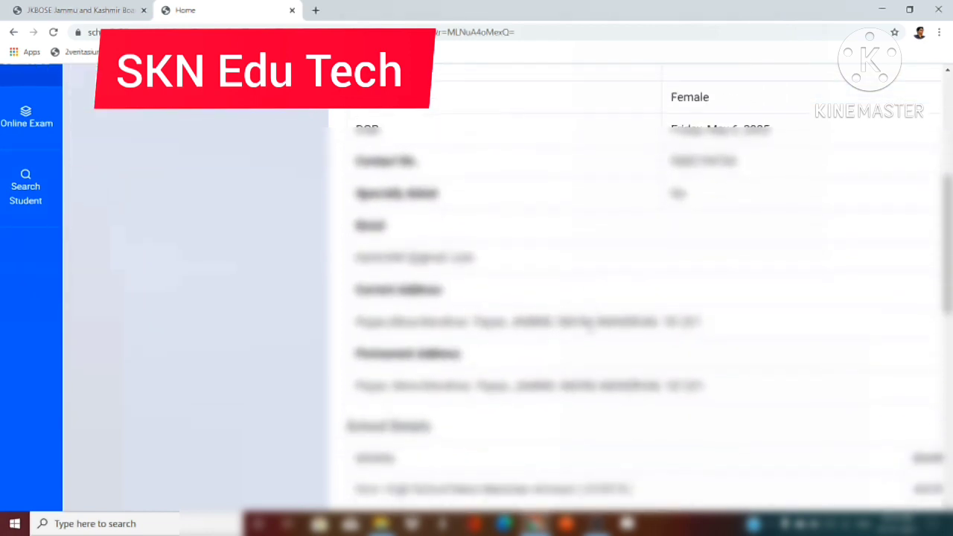
scroll(591, 335, "down", 8)
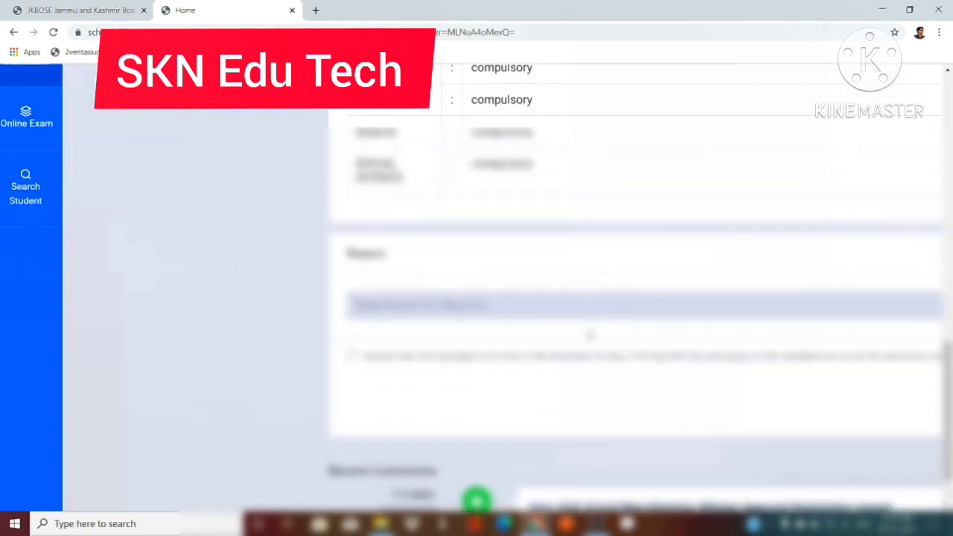
scroll(588, 335, "down", 3)
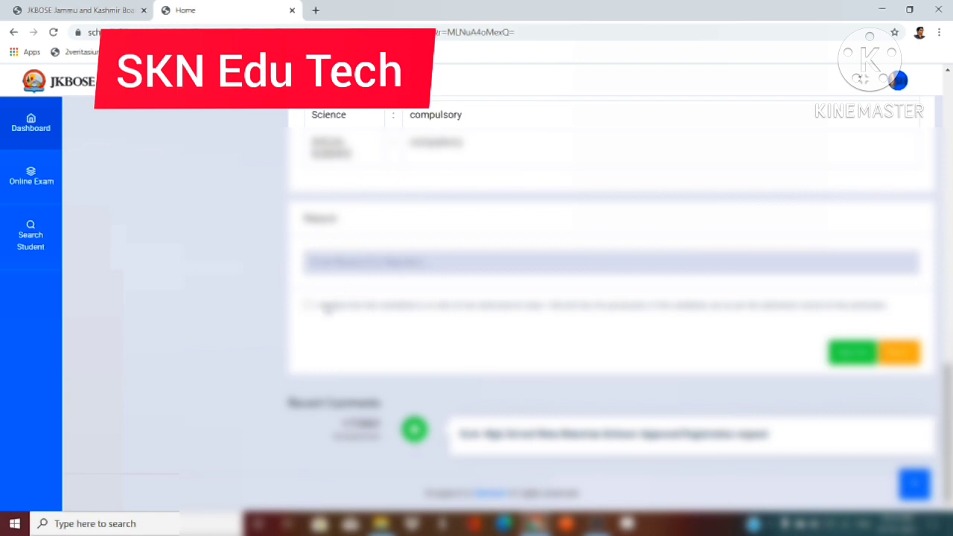
scroll(327, 306, "up", 5)
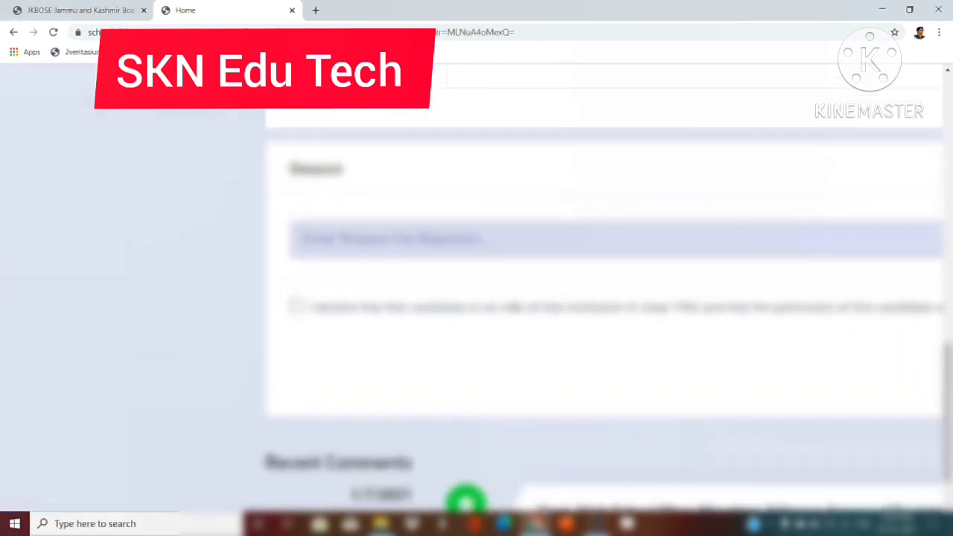
scroll(477, 297, "right", 3)
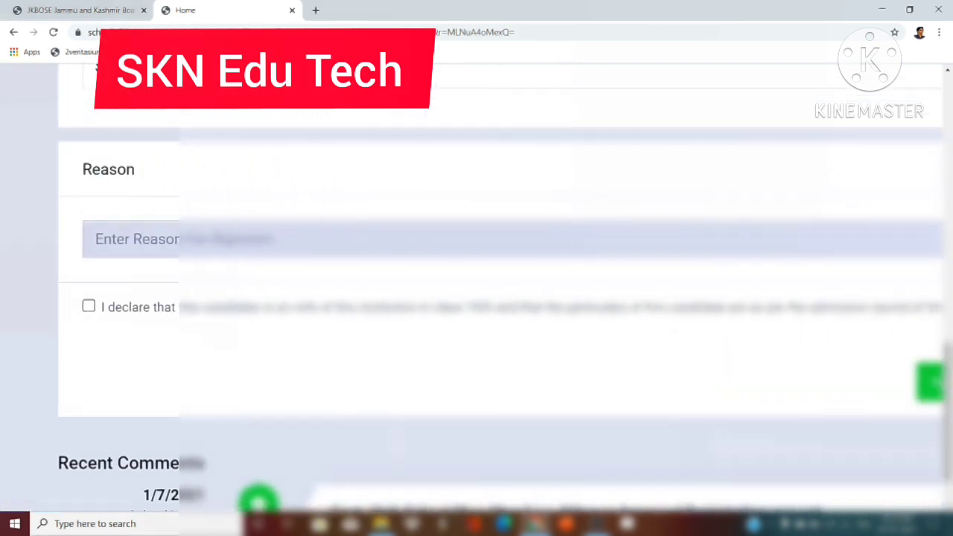
scroll(476, 298, "right", 3)
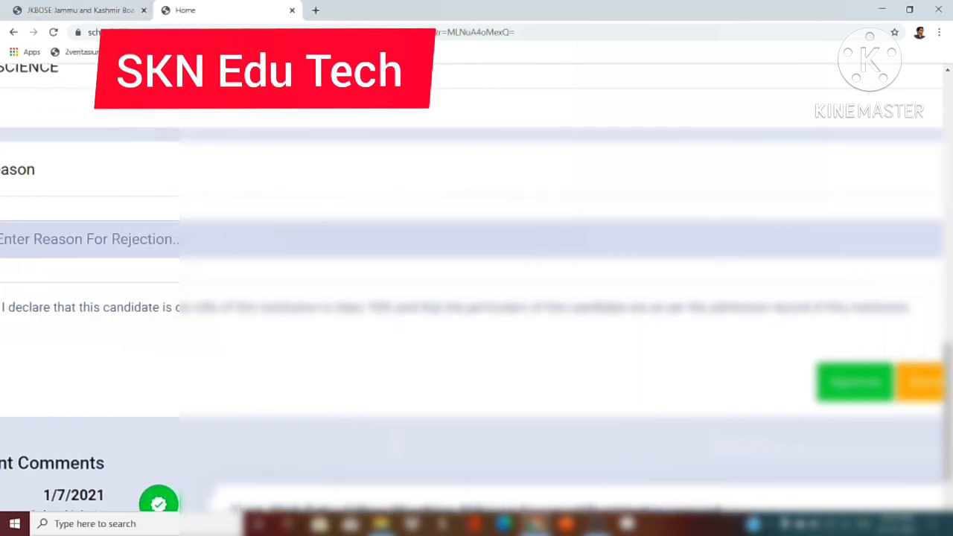
scroll(640, 406, "down", 2)
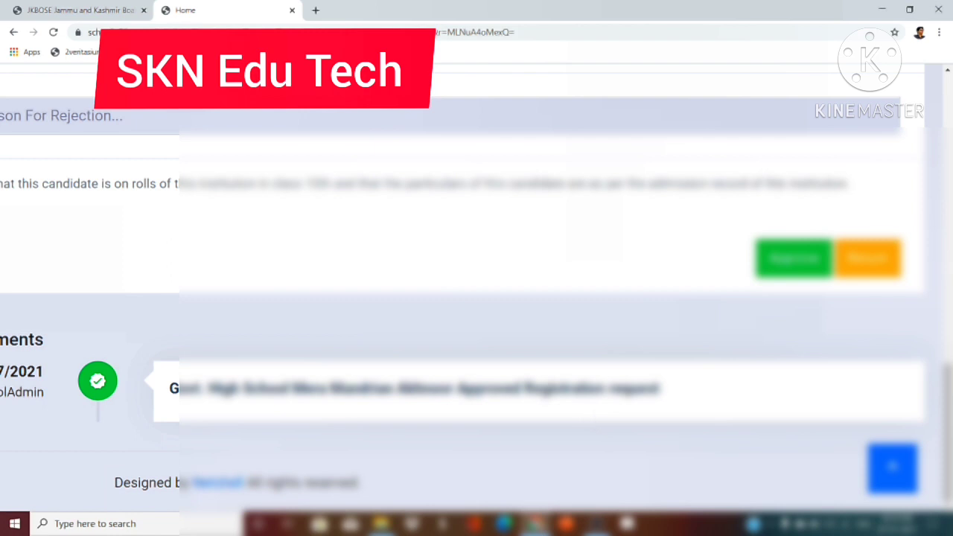
scroll(594, 421, "down", 1)
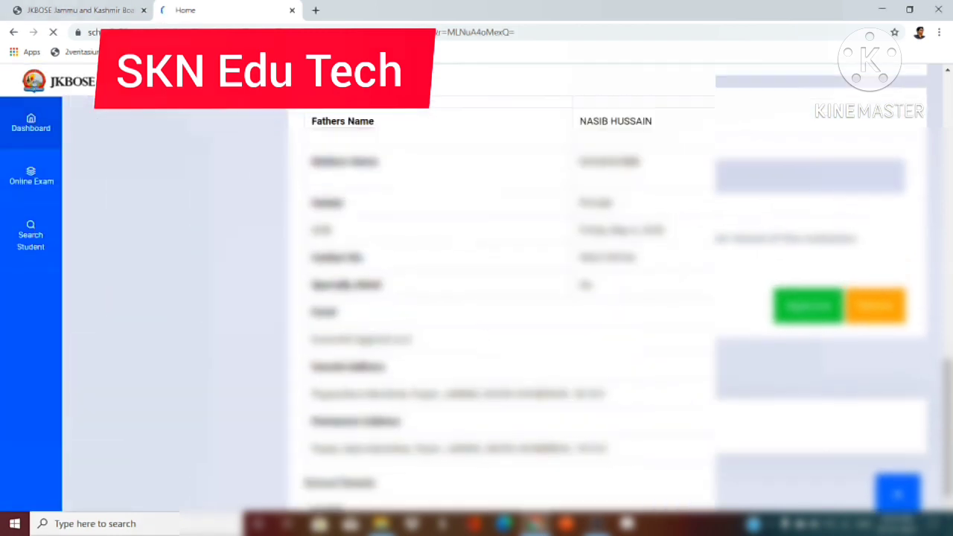
scroll(736, 321, "down", 1)
scroll(735, 322, "down", 1)
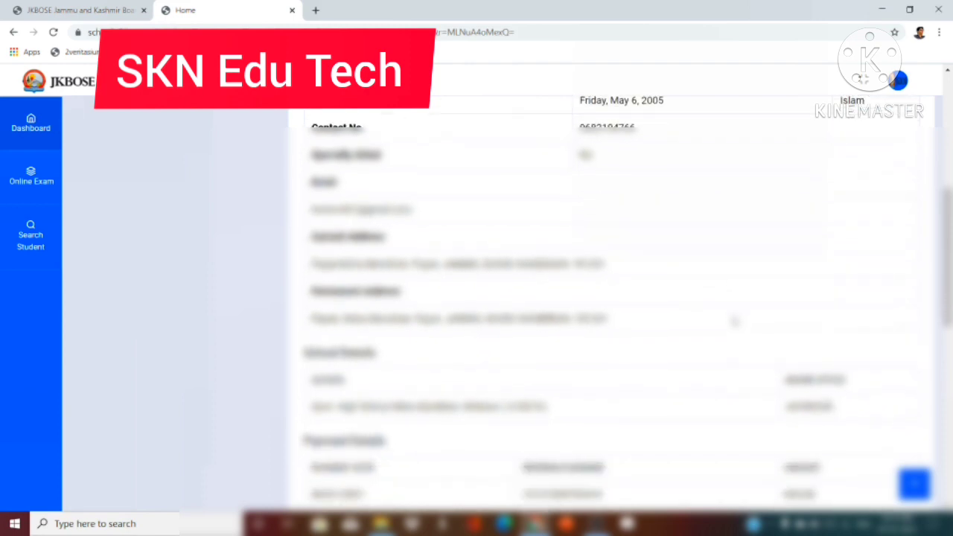
scroll(735, 322, "down", 5)
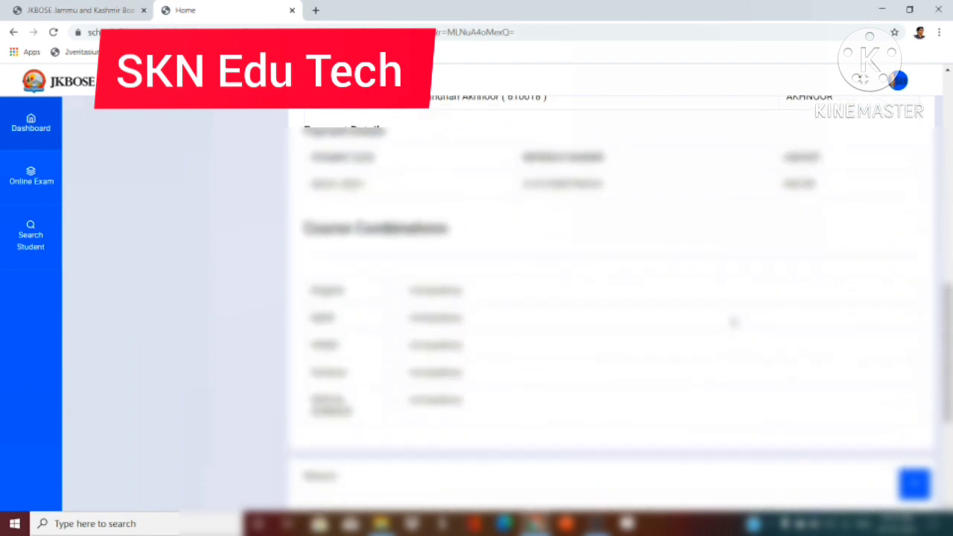
scroll(733, 322, "down", 2)
scroll(734, 322, "down", 2)
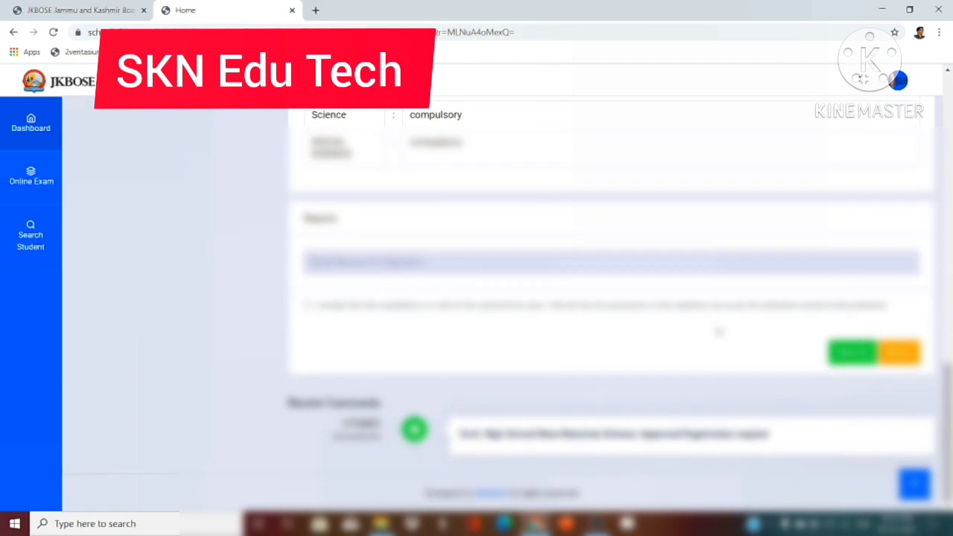
scroll(496, 384, "up", 3)
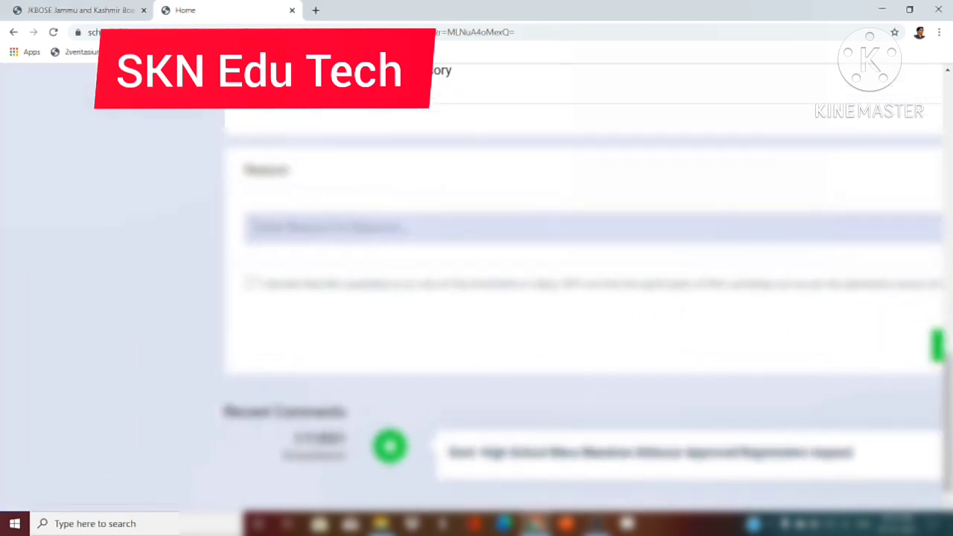
scroll(497, 384, "right", 1)
scroll(496, 384, "down", 1)
scroll(511, 280, "right", 1)
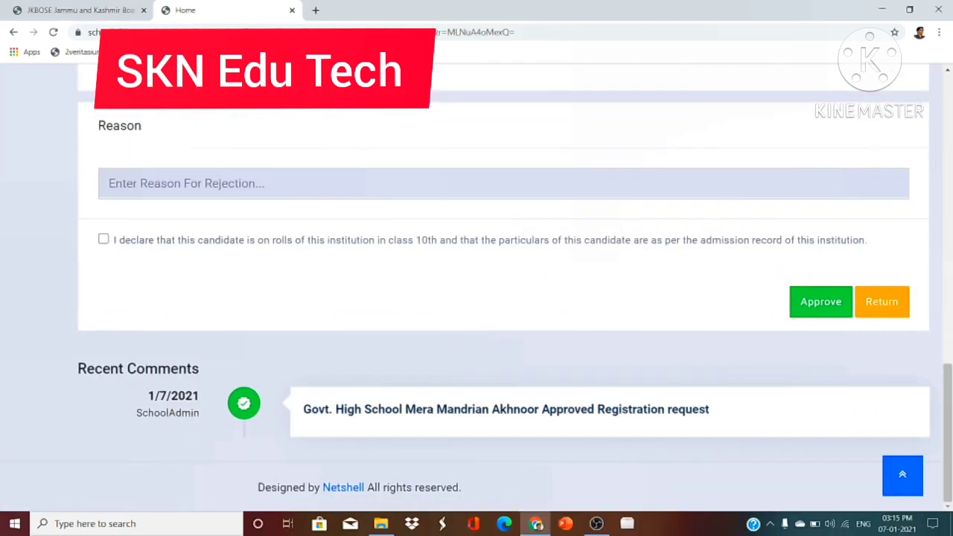
- Tick the candidate declaration and approve the last pending 10th registration form
left_click(104, 239)
left_click(829, 308)
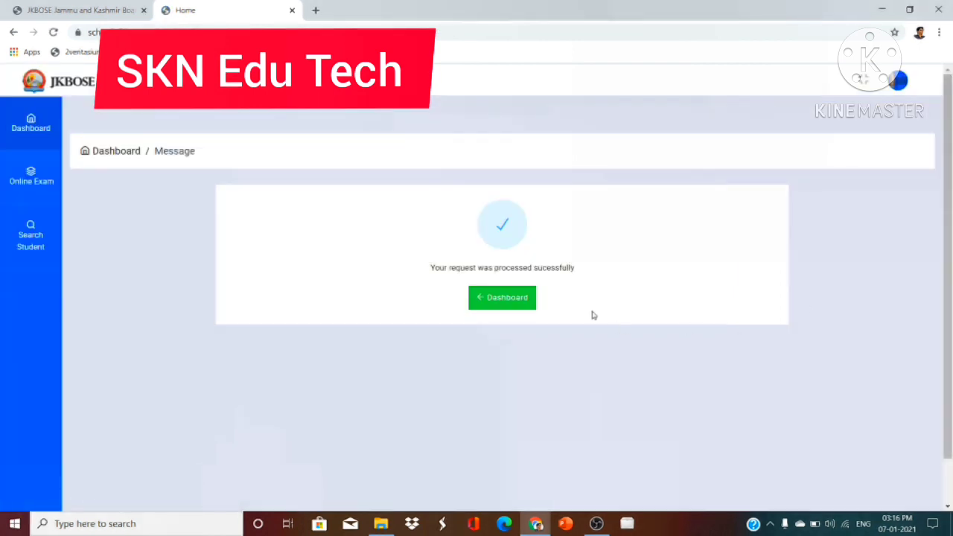
scroll(593, 315, "up", 5)
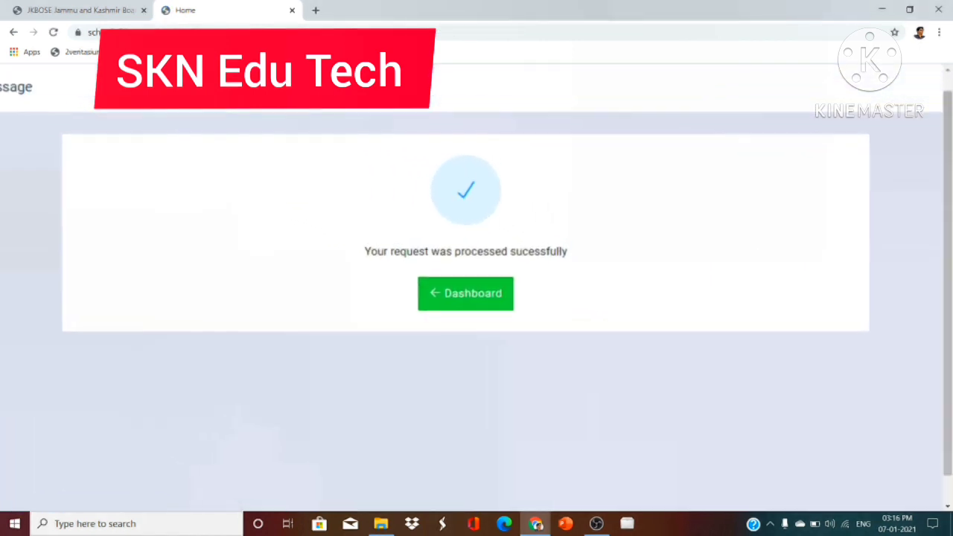
scroll(591, 291, "up", 3)
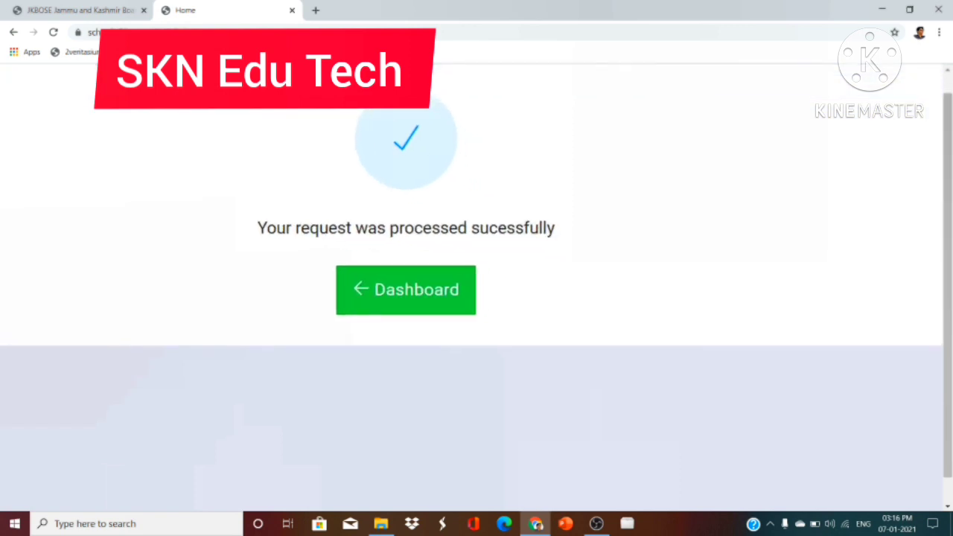